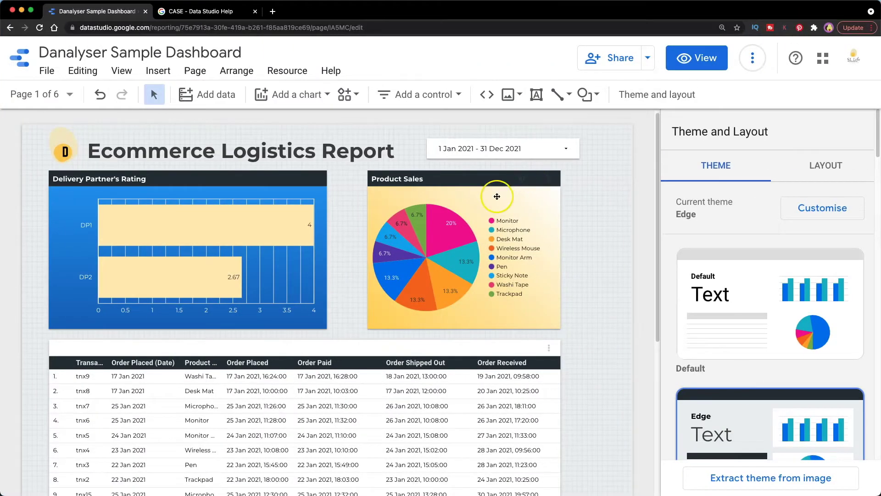
- Add a calculated field to the Product Sales pie chart's data source with four pasted WHEN category rules
click(497, 197)
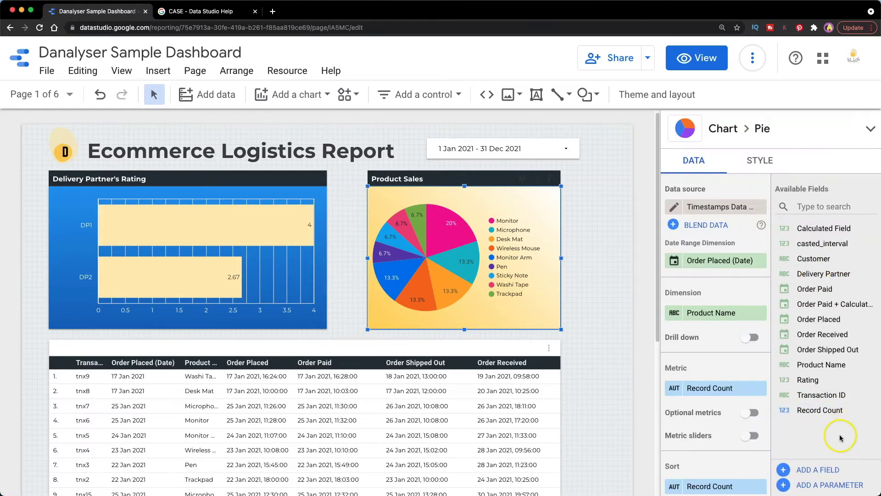
click(813, 472)
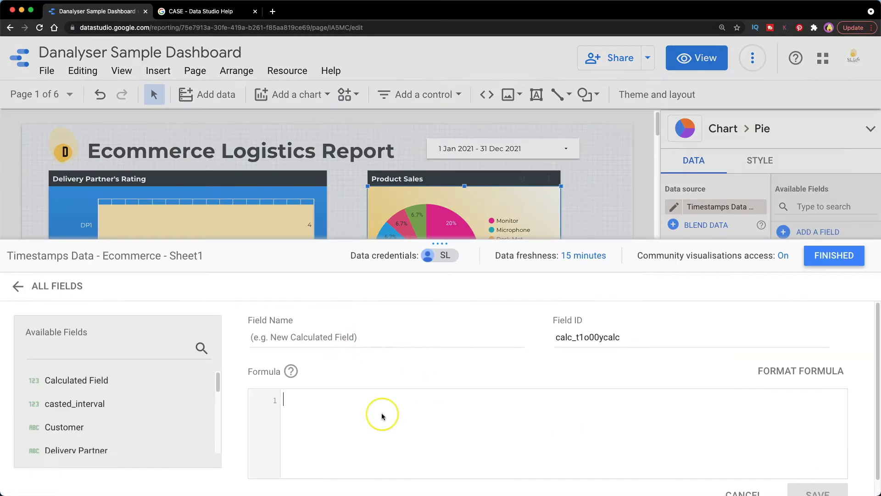
text(WHEN Product Name is Wireless Mouse, TrackPad, Monitor Arm THEN Tech Gadgets WHEN Product Name is Monitor, Laptop THEN Monitor & Laptop WHEN Product Name is Microphone THEN Audio WHEN Product Name is Desk Mat, Washi Tape, Pen, Sticky Note THEN Stationery)
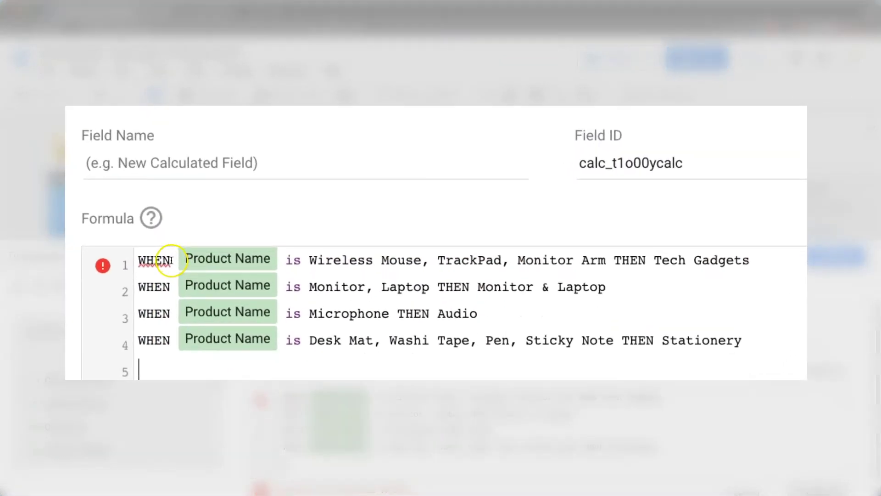
drag(304, 395, 276, 398)
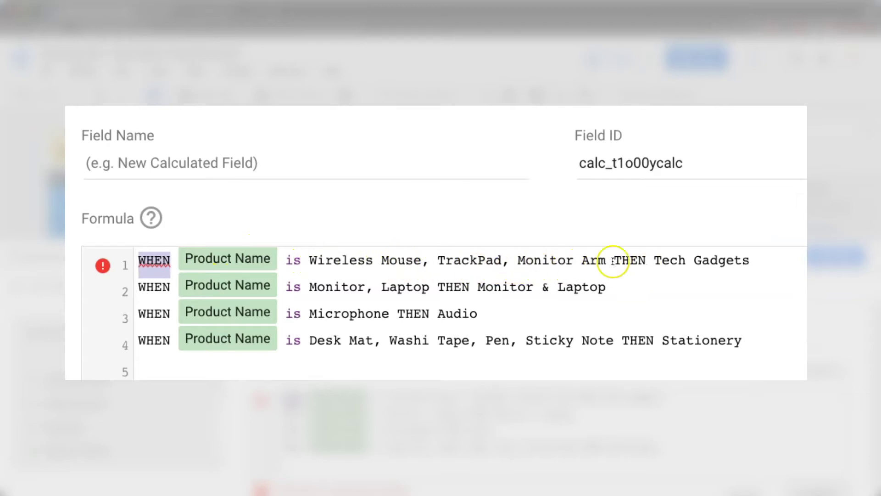
click(656, 260)
drag(606, 287, 478, 287)
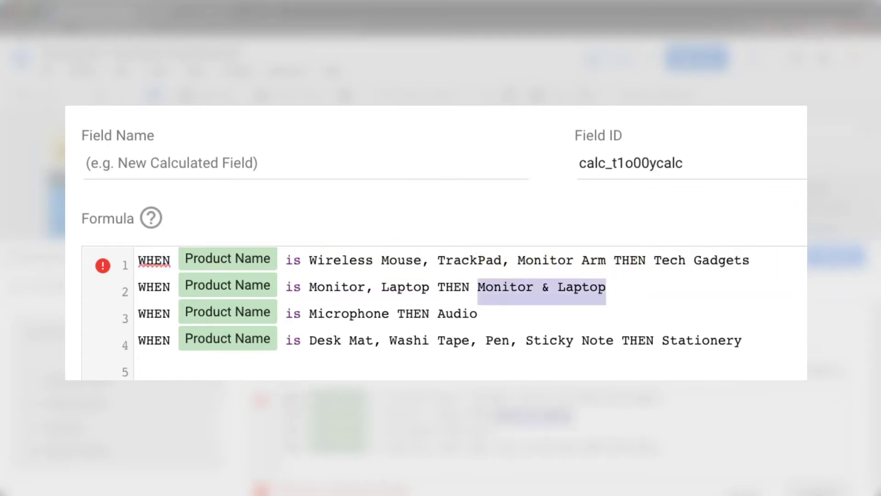
click(606, 286)
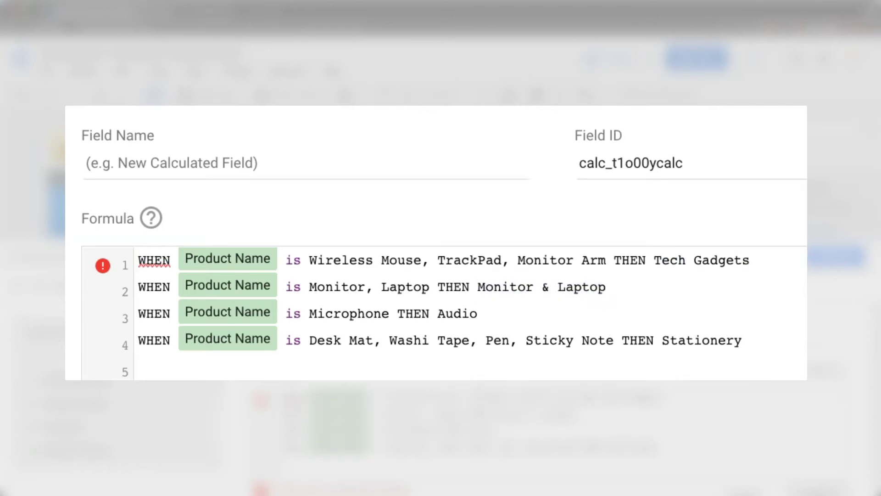
- Insert CASE on a new first line above the WHEN rules and END after the last rule
click(137, 260)
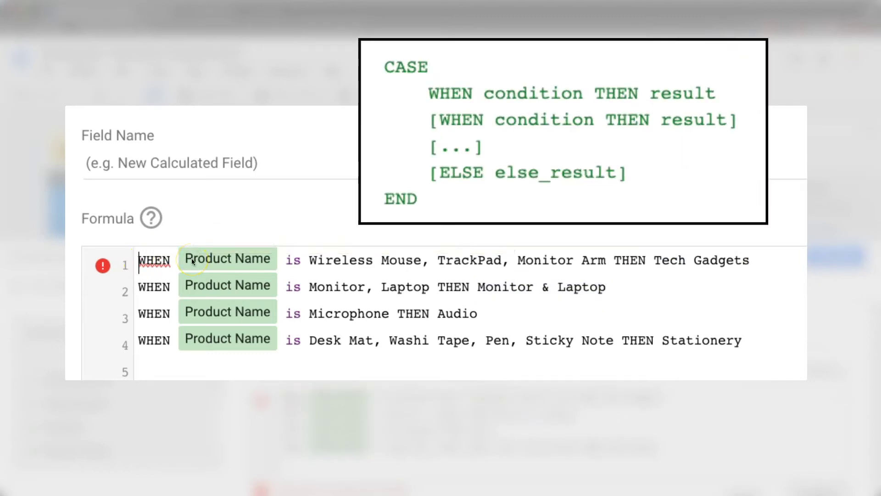
key(Return)
key(Up)
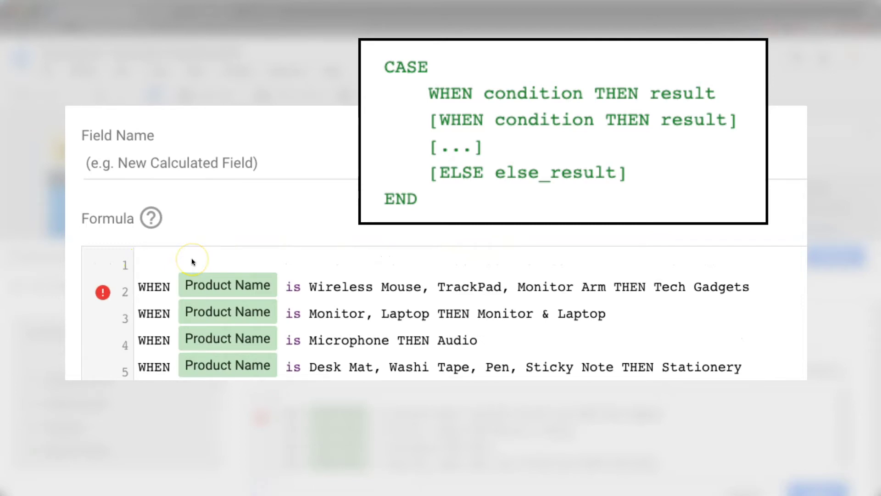
text(CASE)
key(ctrl+End)
text(END)
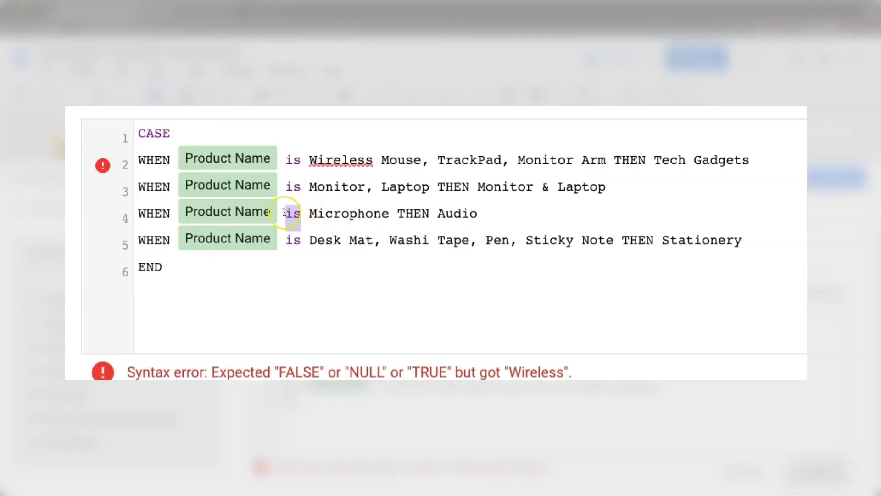
- Use '=' on the Microphone line and wrap Microphone in single quotes
text(=)
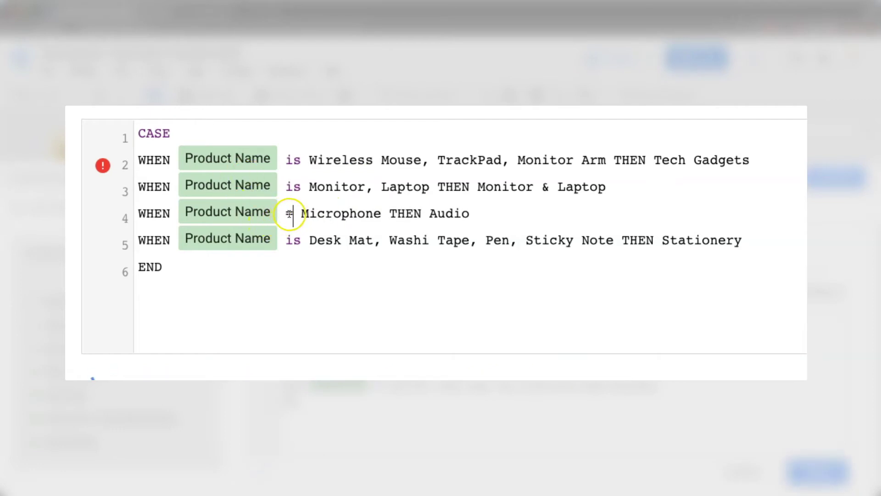
drag(380, 212, 300, 216)
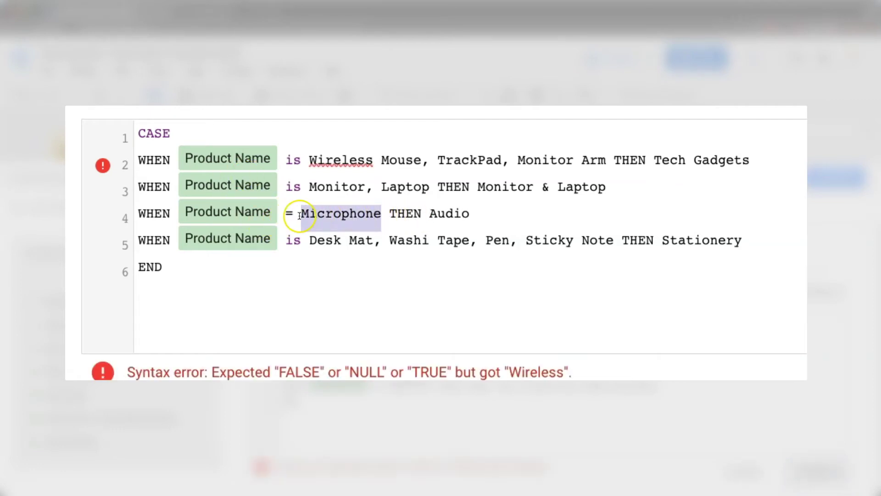
click(300, 216)
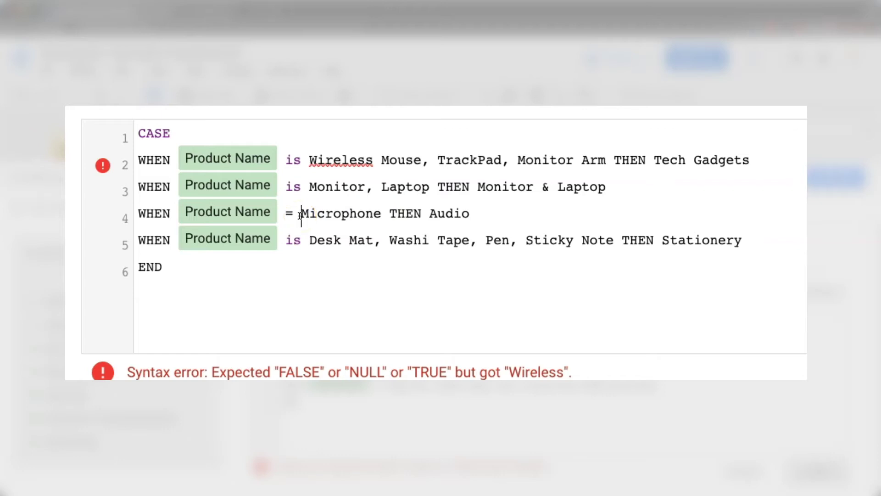
text(')
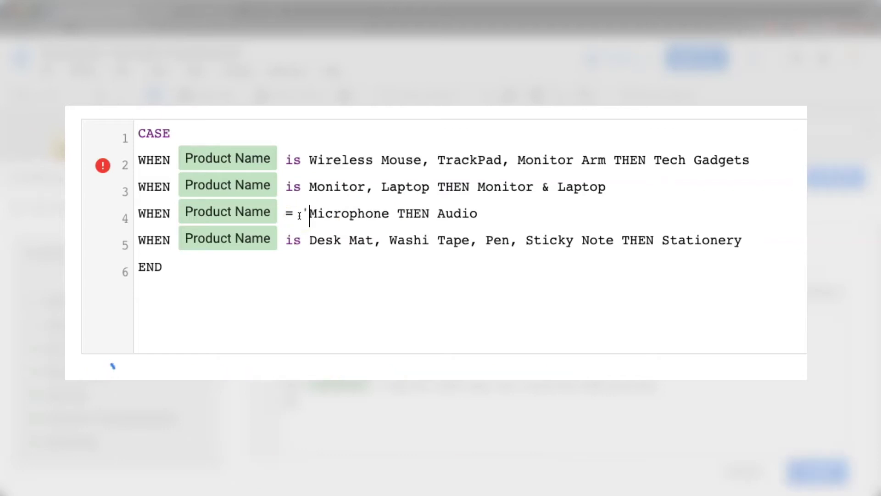
key(ctrl+Right)
text(')
- Wrap Wireless Mouse, the other line 2 products and Tech Gadgets in single quotes
click(305, 160)
text(')
key(ctrl+Right)
key(ctrl+Right)
text(')
key(Right)
key(Right)
text(')
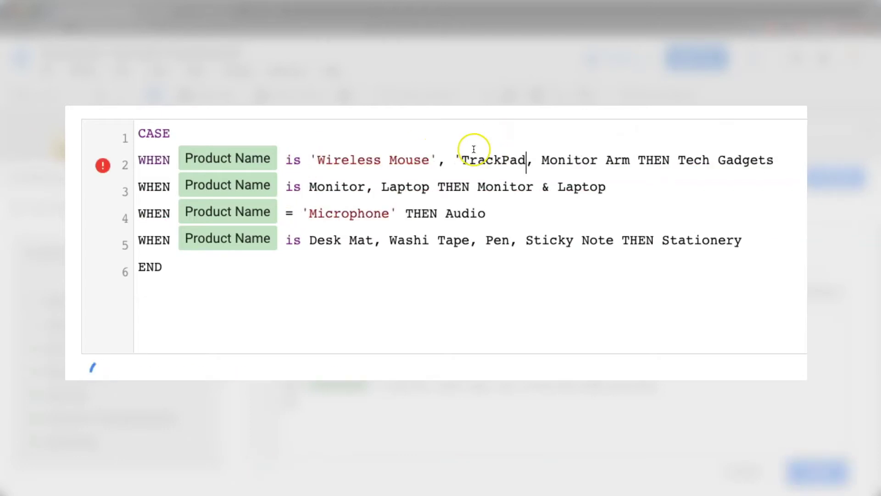
key(ctrl+Right)
key(apostrophe)
key(Right)
key(Right)
key(apostrophe)
key(ctrl+Right)
key(ctrl+Right)
key(apostrophe)
key(ctrl+Right)
- Add single quotes around the product and category values on lines 3 to 5
text(')
key(ctrl+Right)
key(ctrl+Right)
key(ctrl+Right)
key(apostrophe)
key(ctrl+Right)
key(apostrophe)
key(Right)
key(Right)
key(apostrophe)
key(ctrl+Right)
key(apostrophe)
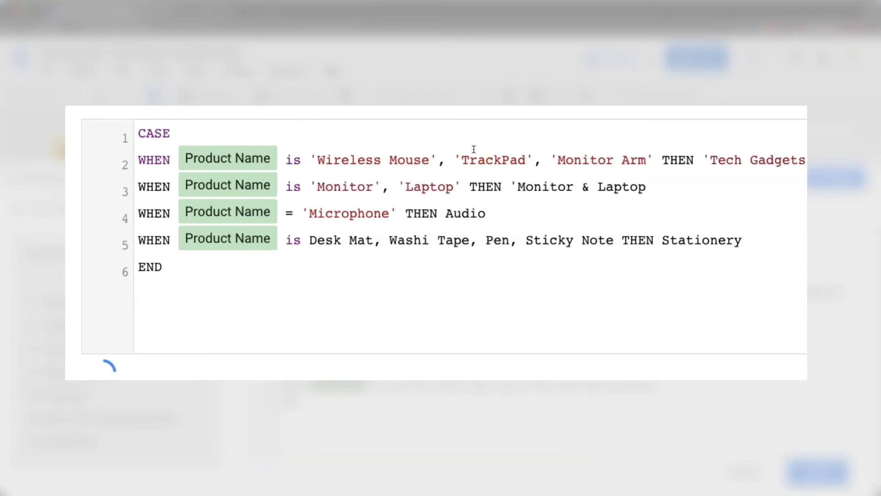
key(ctrl+Right)
key(ctrl+Right)
key(apostrophe)
key(ctrl+End)
key(apostrophe)
key(Down)
key(ctrl+Right)
key(apostrophe)
key(End)
key(apostrophe)
key(Down)
key(ctrl+Right)
key(ctrl+Right)
key(apostrophe)
key(ctrl+Right)
key(ctrl+Right)
key(apostrophe)
key(Right)
key(Right)
key(apostrophe)
key(ctrl+Right)
key(ctrl+Right)
key(apostrophe)
key(Right)
key(Right)
key(apostrophe)
text(')
key(Right)
key(Right)
key(apostrophe)
key(ctrl+Right)
key(ctrl+Right)
text(')
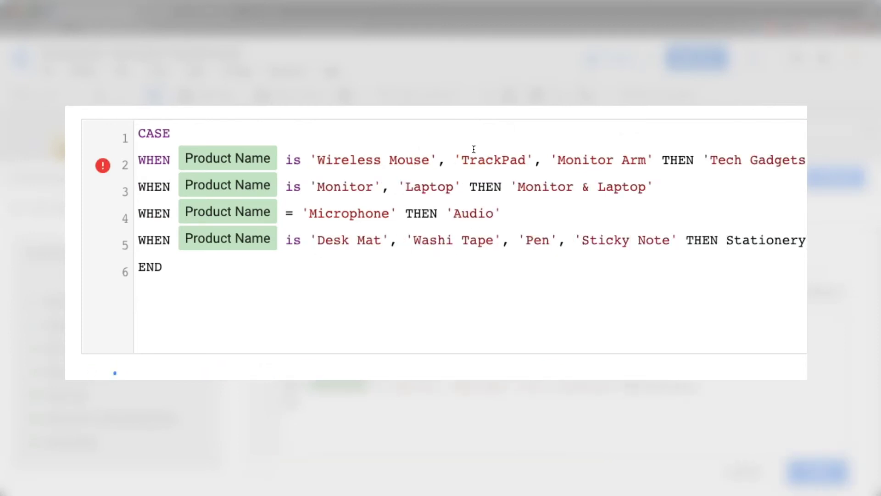
key(ctrl+Right)
key(Right)
text(')
- Undo and redo the quote edits, then quote Sticky Note and Stationery on line 5
key(End)
text(')
key(ctrl+z)
key(ctrl+z)
key(ctrl+z)
key(ctrl+z)
key(ctrl+z)
key(ctrl+z)
key(ctrl+z)
key(ctrl+z)
key(ctrl+z)
key(ctrl+z)
key(ctrl+z)
key(ctrl+z)
key(ctrl+z)
key(ctrl+z)
key(ctrl+z)
key(ctrl+z)
key(ctrl+shift+z)
key(ctrl+shift+z)
key(ctrl+shift+z)
key(ctrl+shift+z)
key(ctrl+shift+z)
key(ctrl+shift+z)
key(ctrl+shift+z)
key(ctrl+shift+z)
key(ctrl+shift+z)
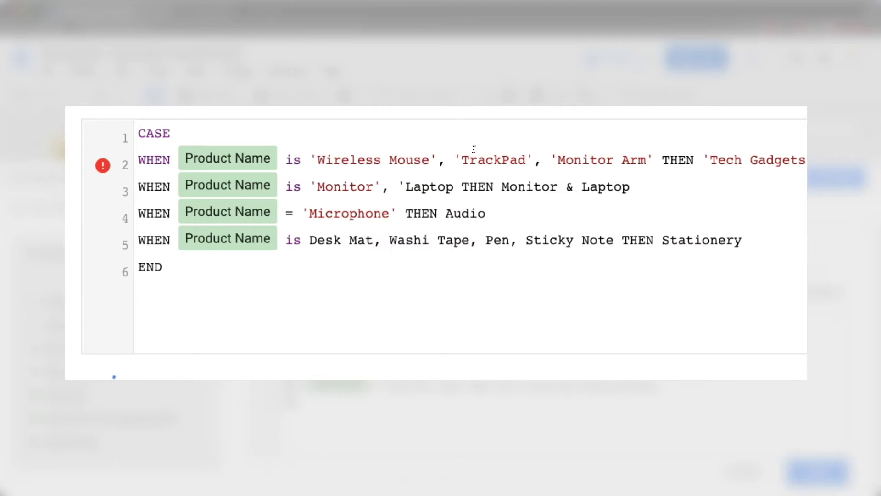
key(ctrl+shift+z)
key(ctrl+shift+z)
key(ctrl+shift+z)
key(ctrl+shift+z)
key(ctrl+shift+z)
key(ctrl+shift+z)
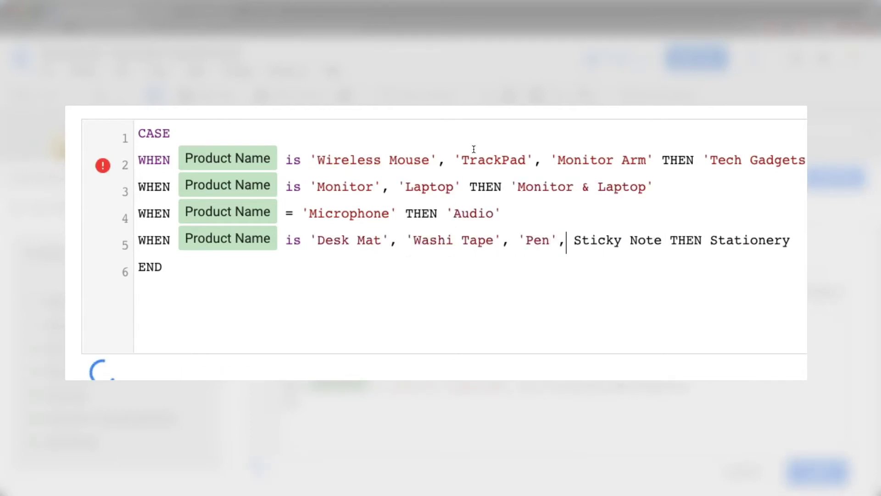
key(Right)
key(Right)
text(')
key(ctrl+Right)
key(ctrl+Right)
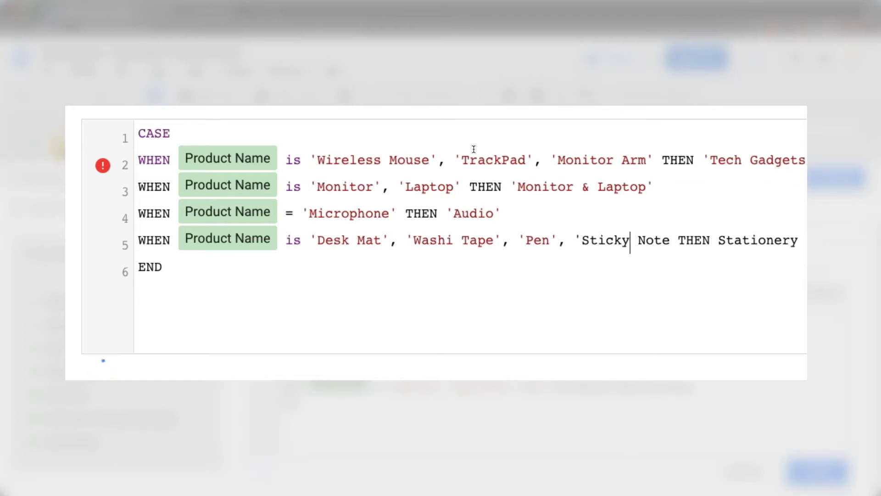
text(')
key(ctrl+Right)
key(ctrl+Right)
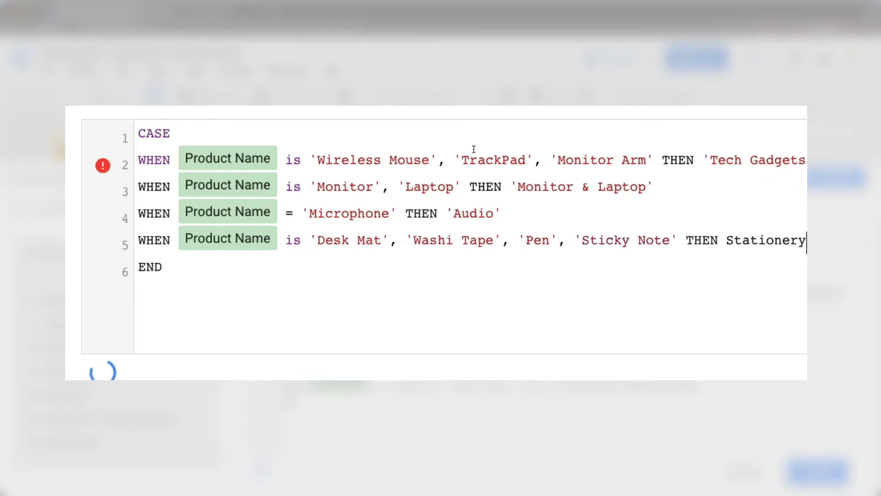
key(ctrl+Left)
text(')
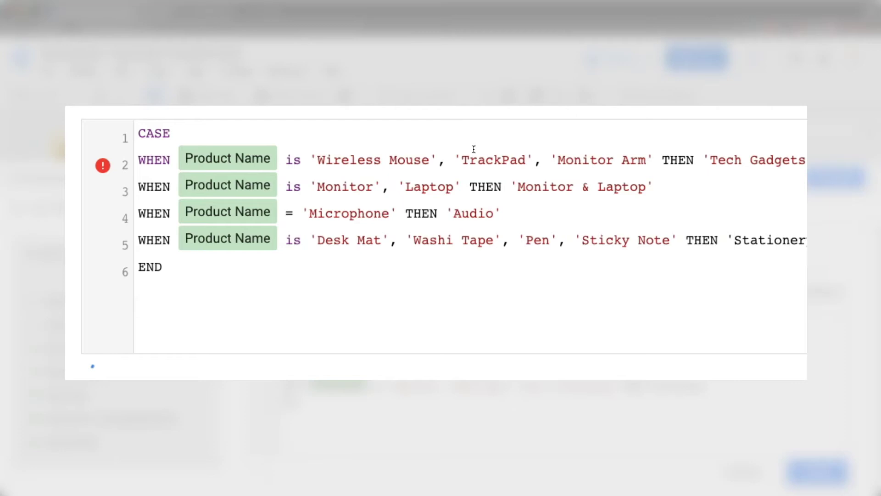
- Place the cursor just after the 'is' keyword in line 2's WHEN rule
key(Up)
key(Up)
key(Up)
key(Up)
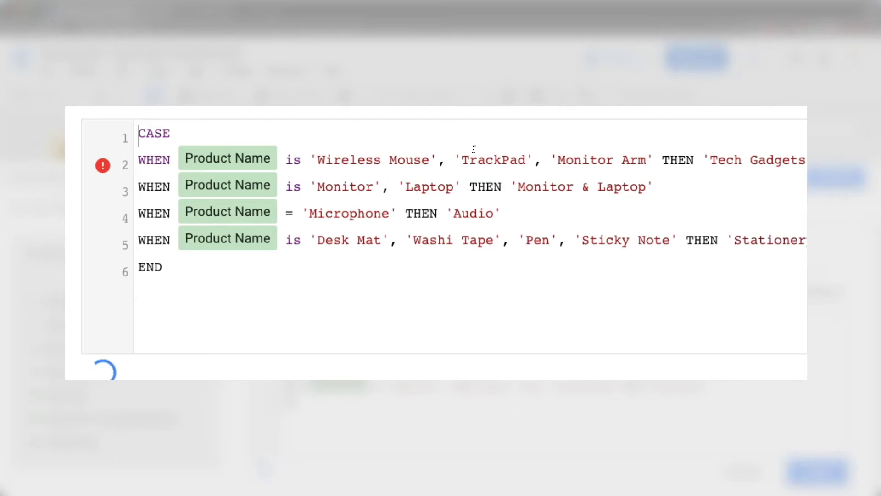
key(Down)
key(Down)
key(Home)
key(Up)
key(Right)
key(Right)
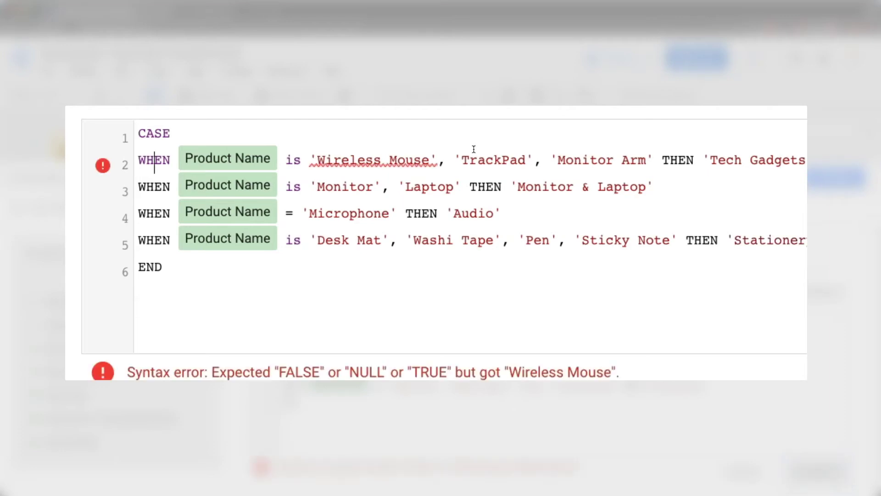
key(Right)
key(Right)
key(Right)
key(Right)
key(Right)
key(Right)
key(Right)
key(Right)
key(Right)
key(Right)
key(Right)
key(Left)
key(Left)
key(Left)
key(Left)
key(Left)
key(Right)
- Replace 'is' with IN on line 2 and wrap its product list, through 'Monitor Arm', in parentheses
double_click(297, 161)
text(IN)
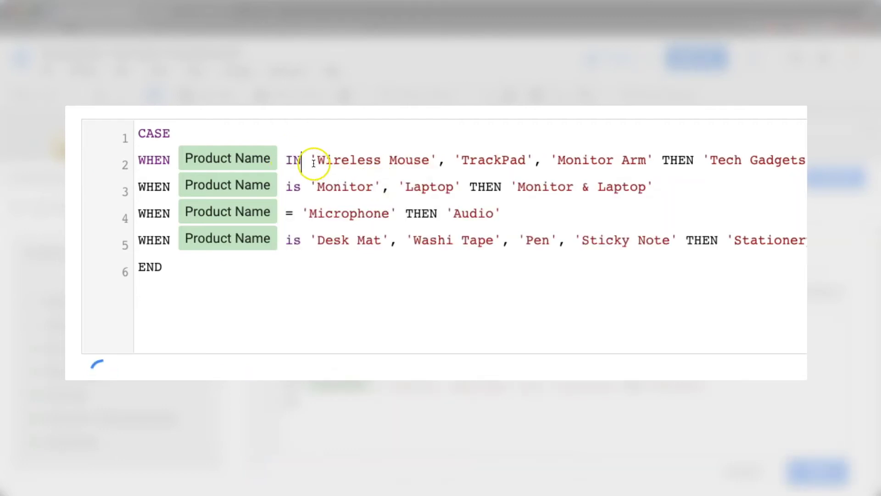
drag(309, 161, 655, 164)
click(373, 159)
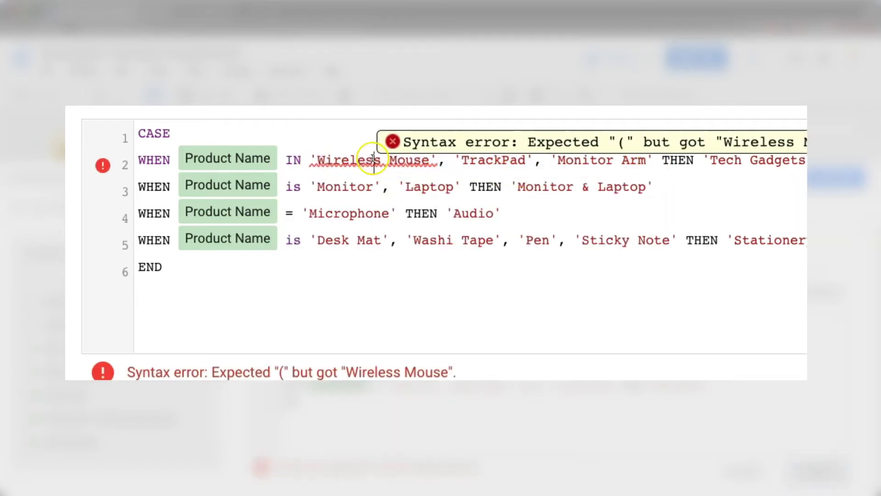
click(311, 161)
text(()
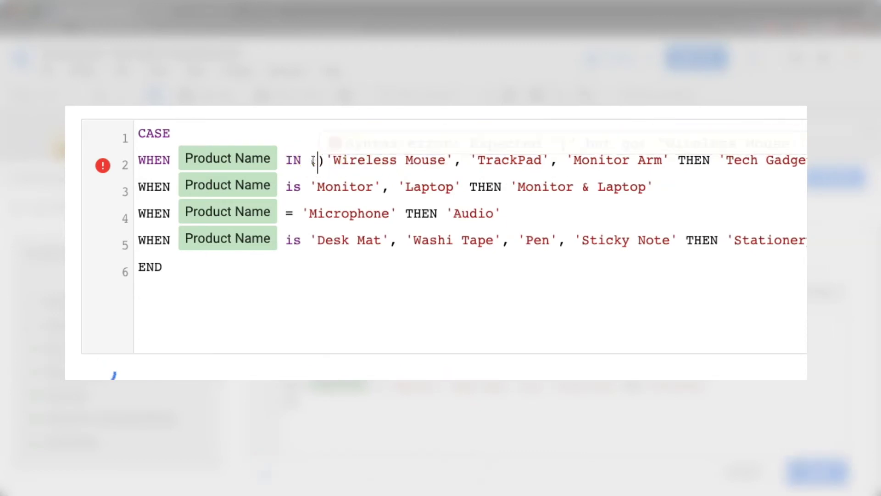
key(Delete)
click(667, 160)
text())
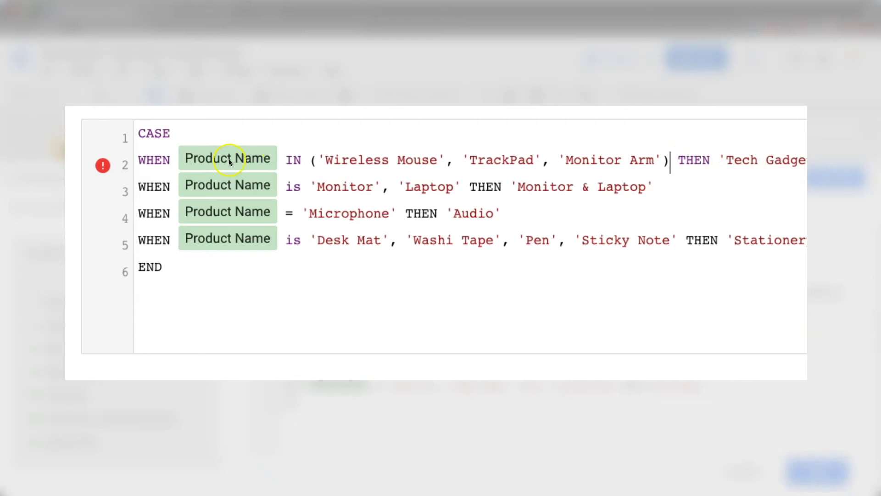
- Change 'is' to IN ( on lines 3 and 5, closing line 3's list after 'Laptop'
double_click(286, 183)
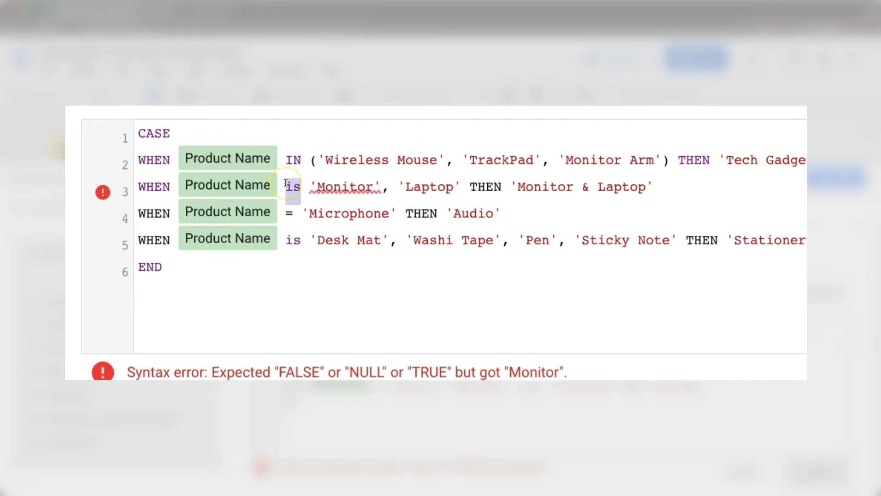
text(IN ()
key(Delete)
key(Delete)
key(Right)
key(Right)
key(Right)
key(Right)
key(Right)
key(Right)
key(Right)
key(Right)
key(Right)
key(Right)
key(Right)
key(Right)
key(Right)
key(Right)
key(Right)
key(Right)
key(Right)
key(Right)
key(Right)
text())
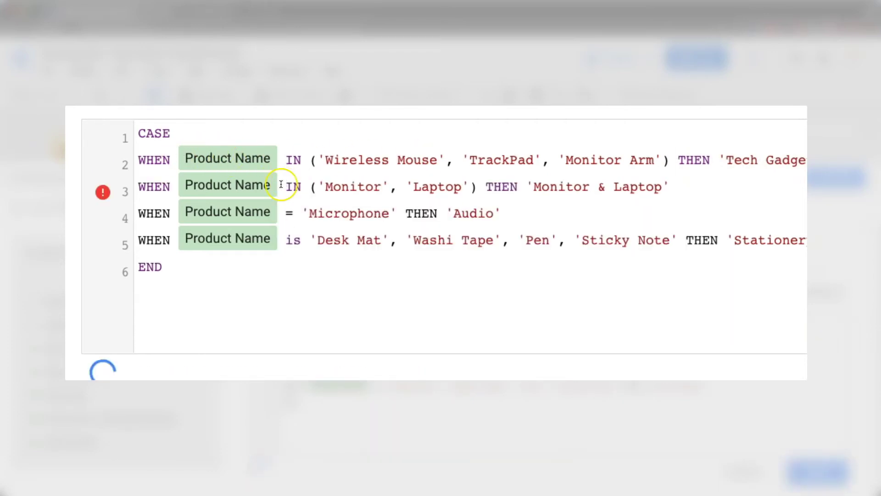
double_click(293, 240)
text(IN ()
click(693, 240)
- Close line 5's list after 'Sticky Note', name the field Category, save and finish
text())
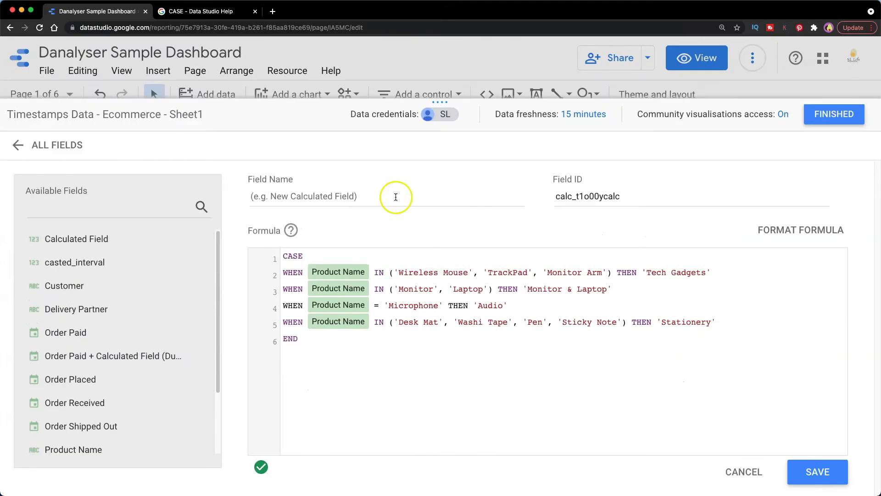
click(396, 197)
text(Category)
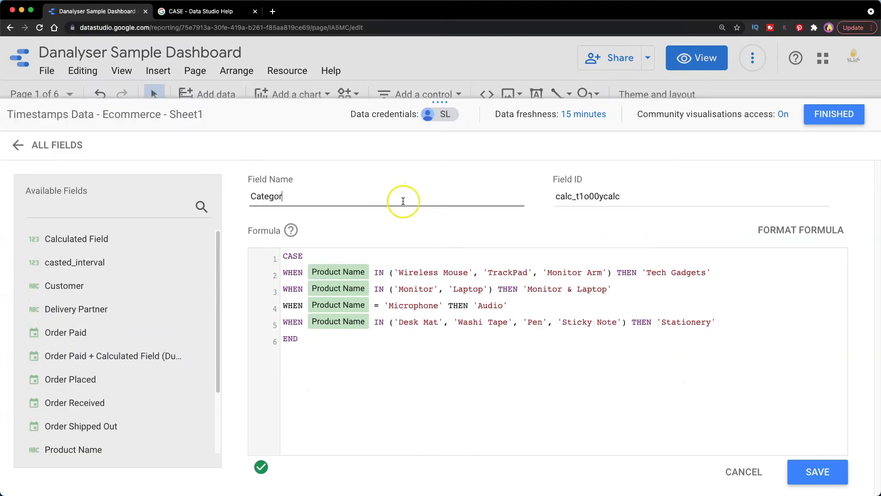
key(Tab)
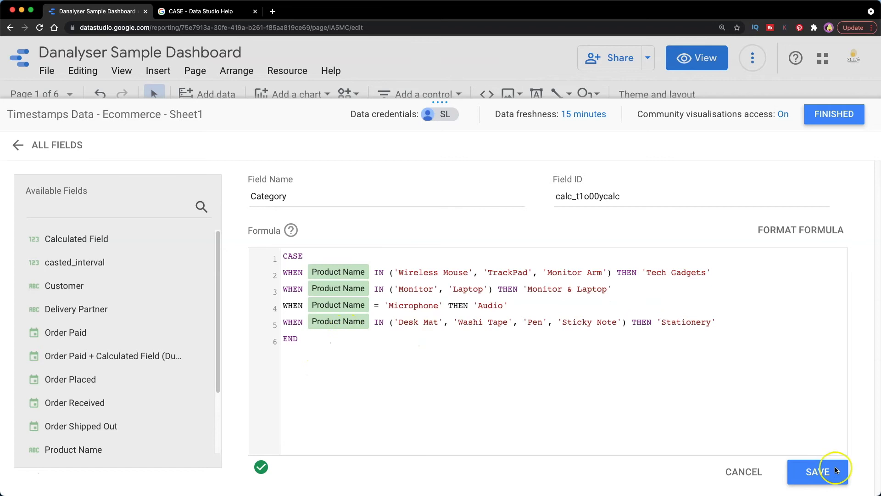
click(820, 472)
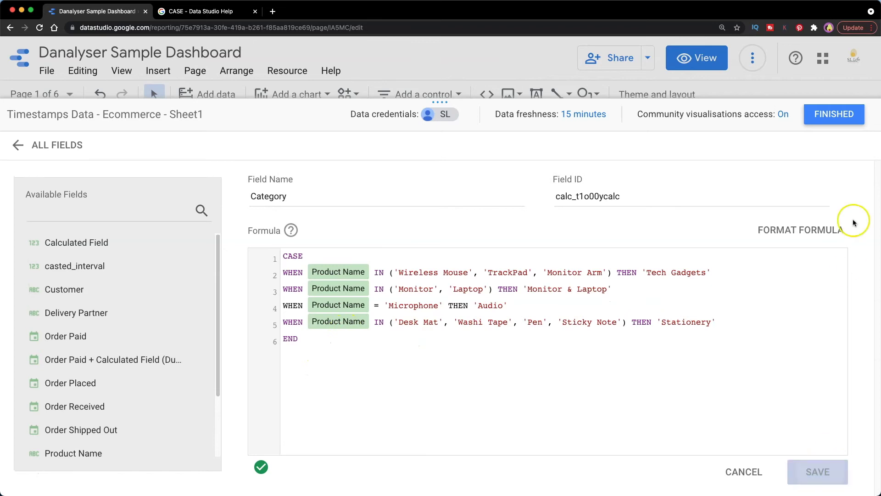
click(845, 114)
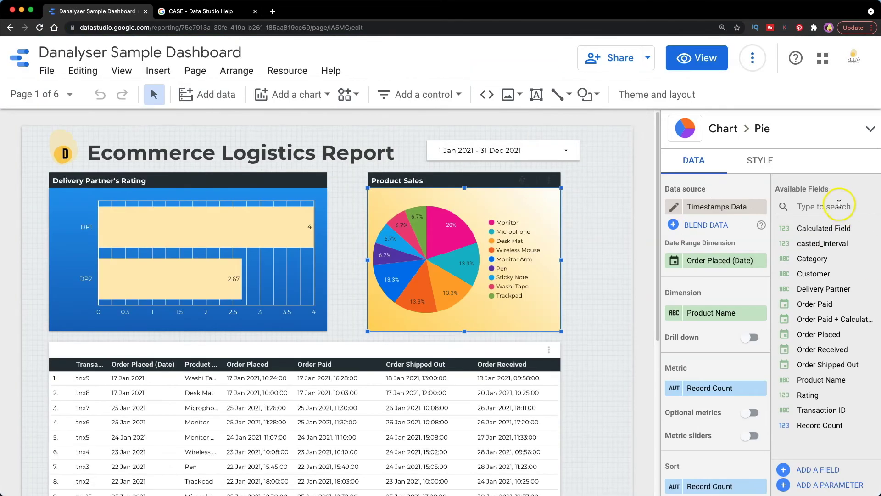
- Drag the Category field into the pie chart's Dimension slot
click(812, 208)
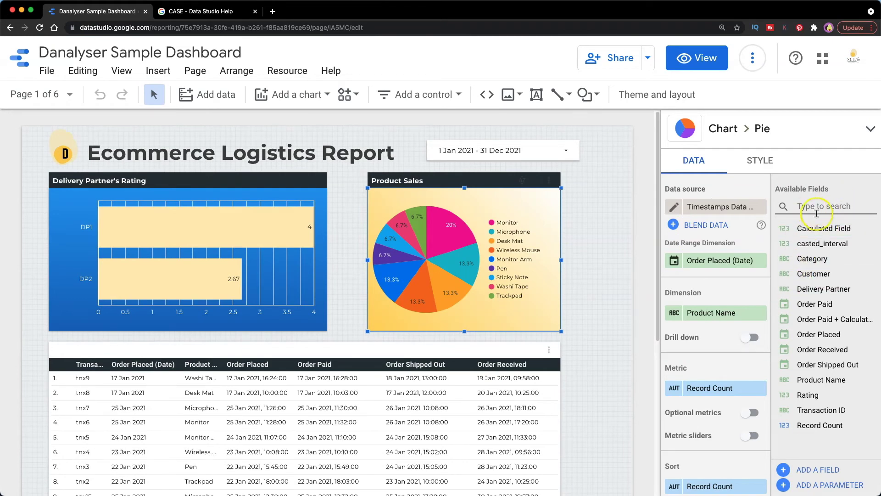
drag(819, 258, 731, 313)
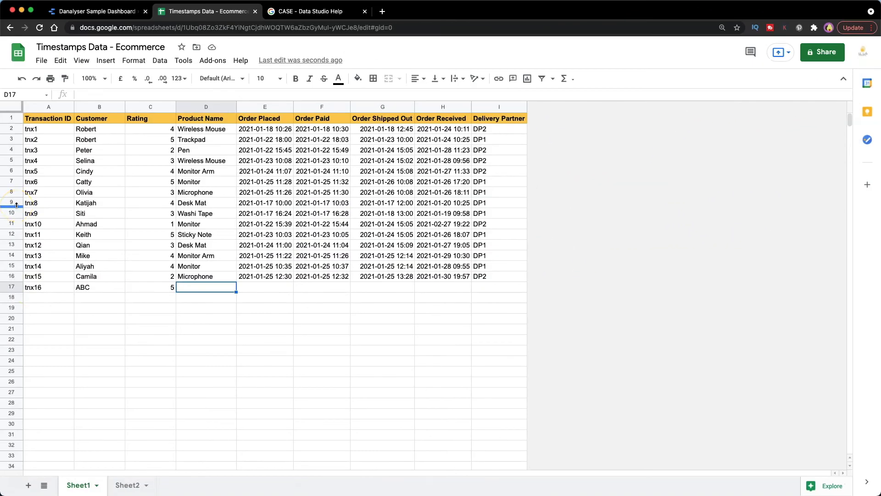
- Enter Book, timestamps 2021-06-26 to 2021-06-29 at 06:30, and DP4 in row 17
text(Book	2021-06-26 06:30	2021-06-27 06:30	2021-06-28 06:30	2021-06-29 06:30	DP4)
key(Return)
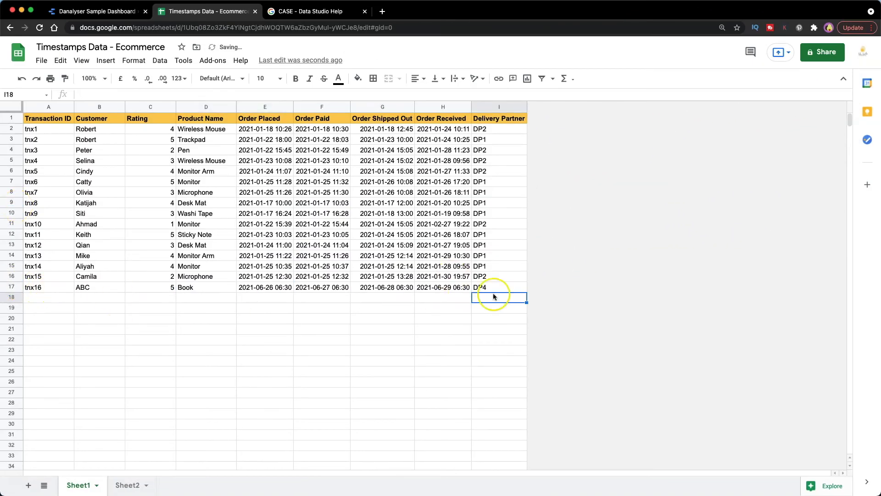
drag(503, 287, 34, 290)
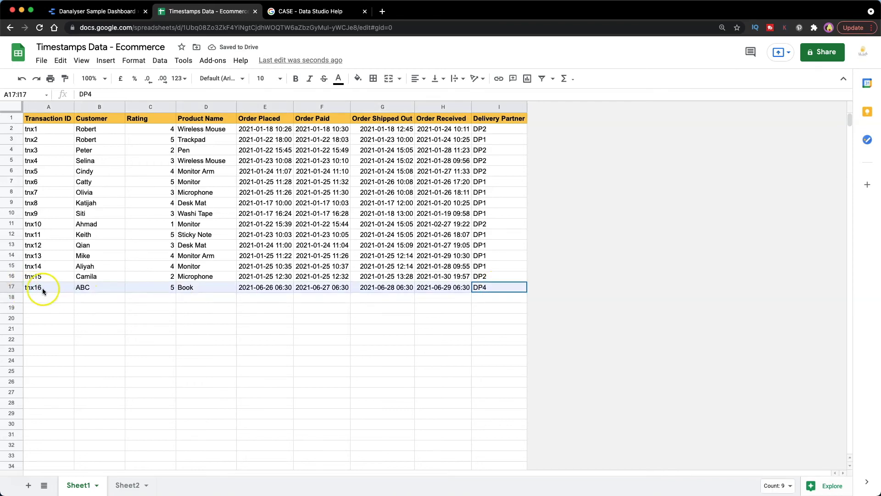
- Return to the Data Studio report and refresh its data
click(112, 14)
click(753, 57)
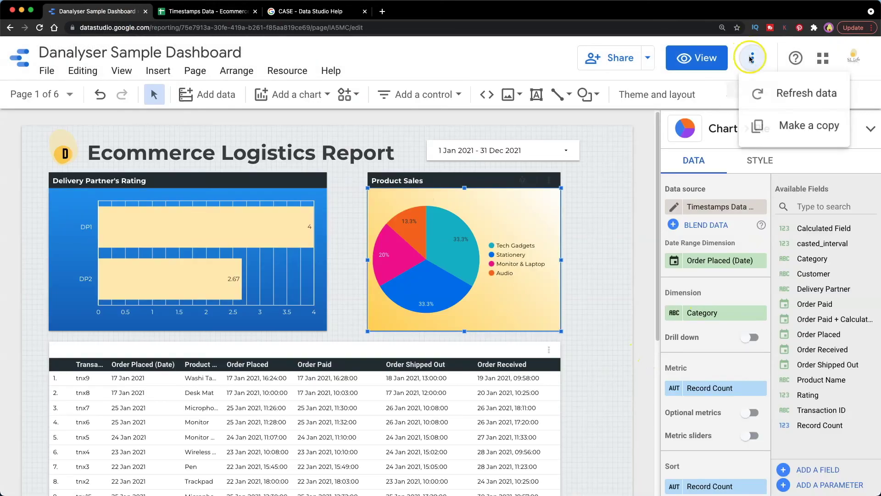
click(764, 89)
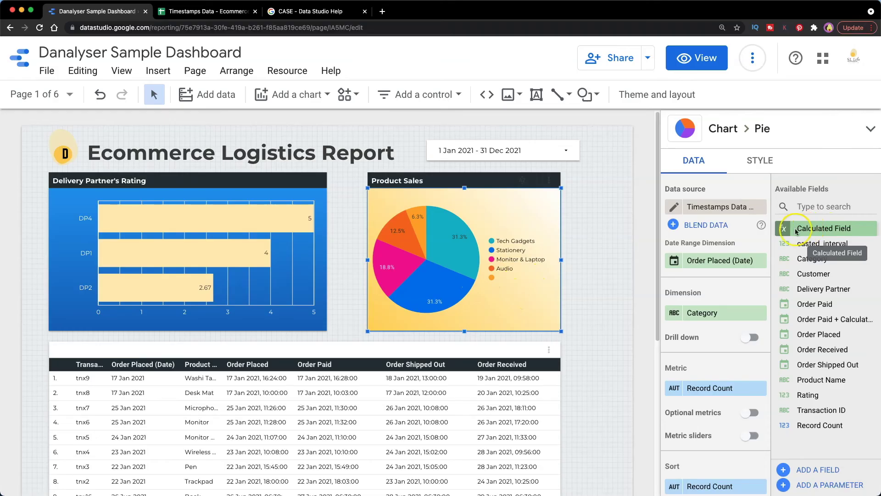
- Add ELSE 'New Product' on a new line before END in Category's formula and update it
click(785, 259)
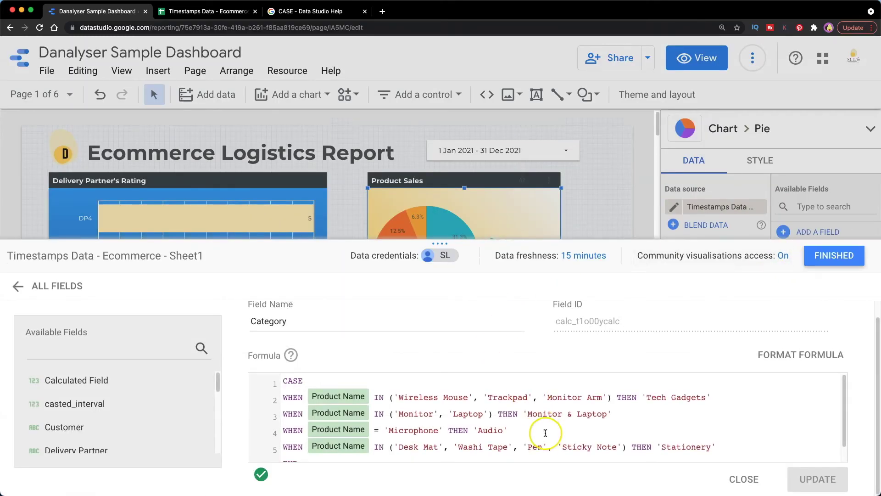
scroll(545, 433, down, 1)
click(727, 342)
key(Return)
text(E)
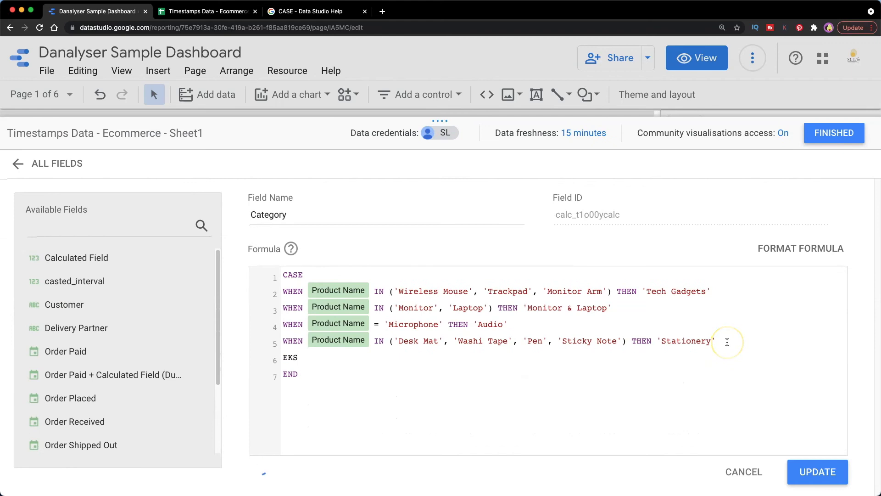
text(LSE 'New Product '')
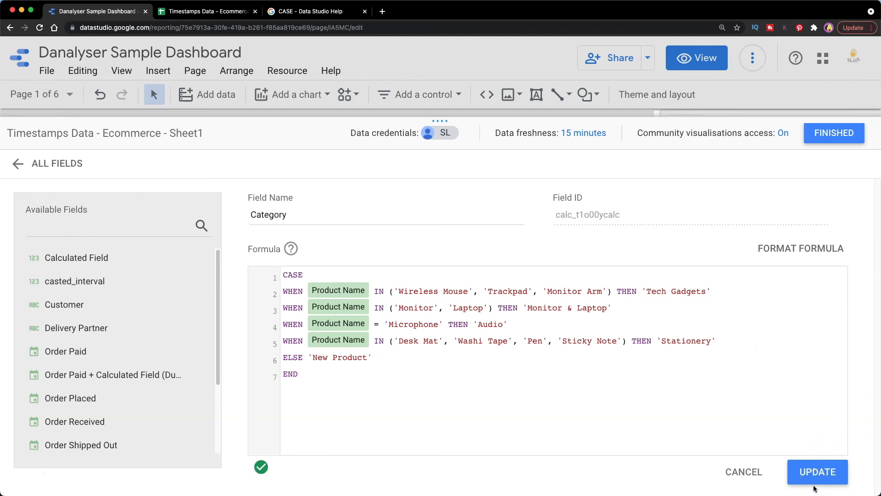
click(817, 471)
- Close the data source editor and refresh the report data to show the New Product slice
click(850, 136)
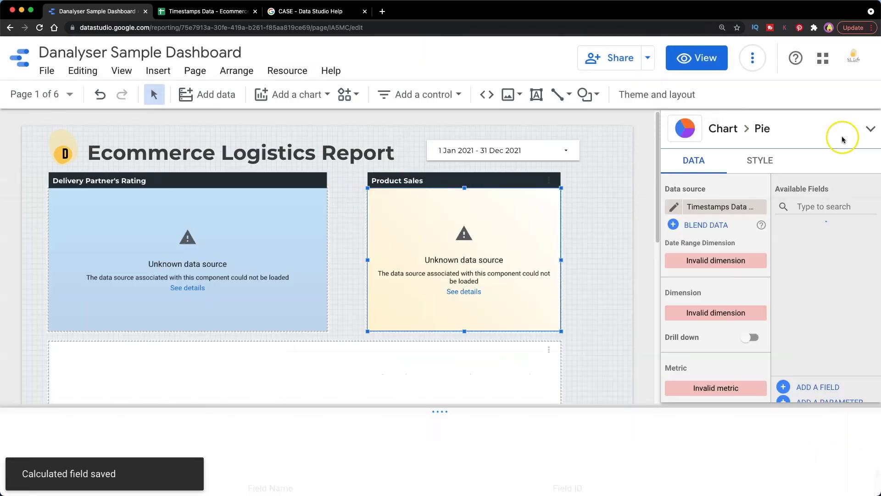
click(753, 57)
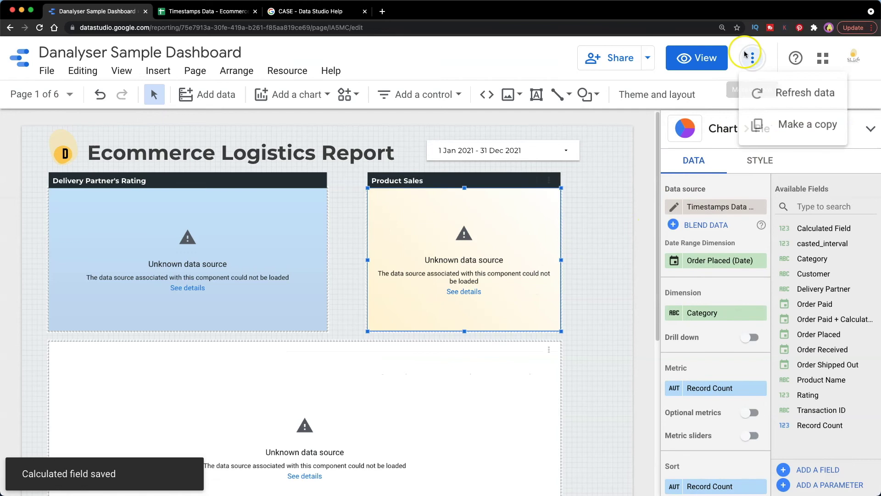
click(755, 94)
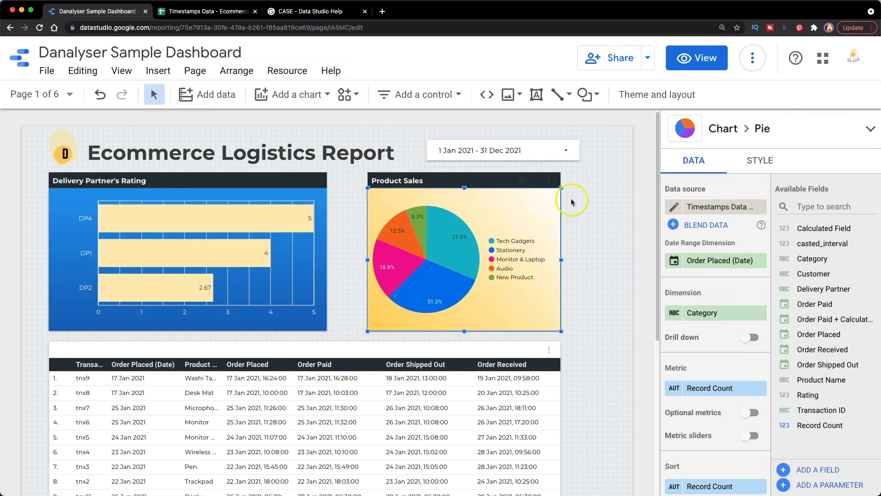
- Append 'Book' after 'Sticky Note' in the Category formula's Stationery rule and save the field
click(784, 261)
scroll(491, 427, down, 2)
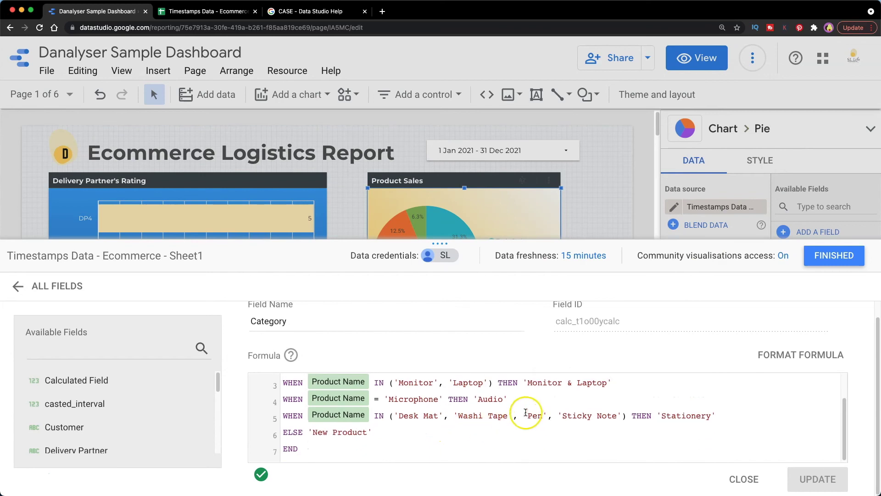
drag(440, 243, 459, 156)
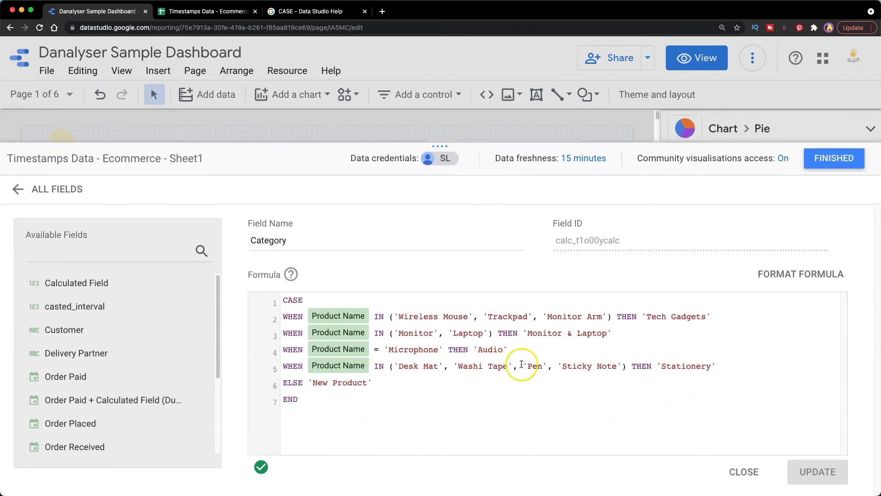
click(624, 366)
text(, 'Book')
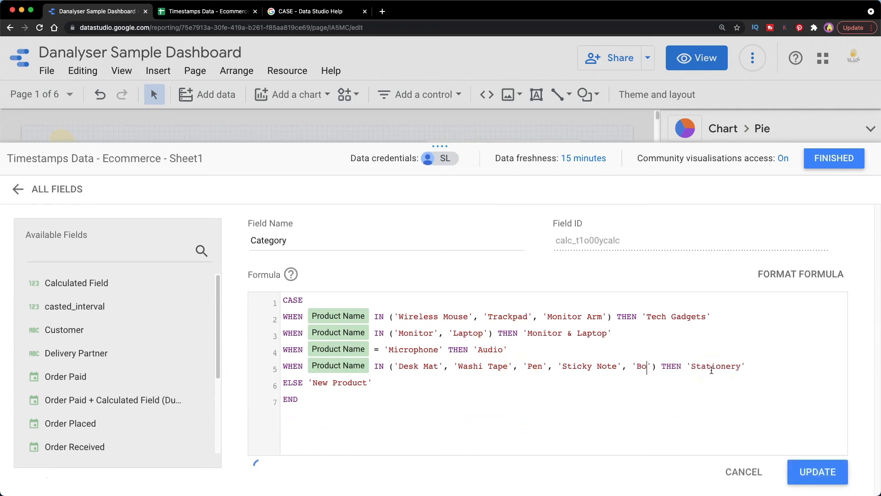
click(815, 472)
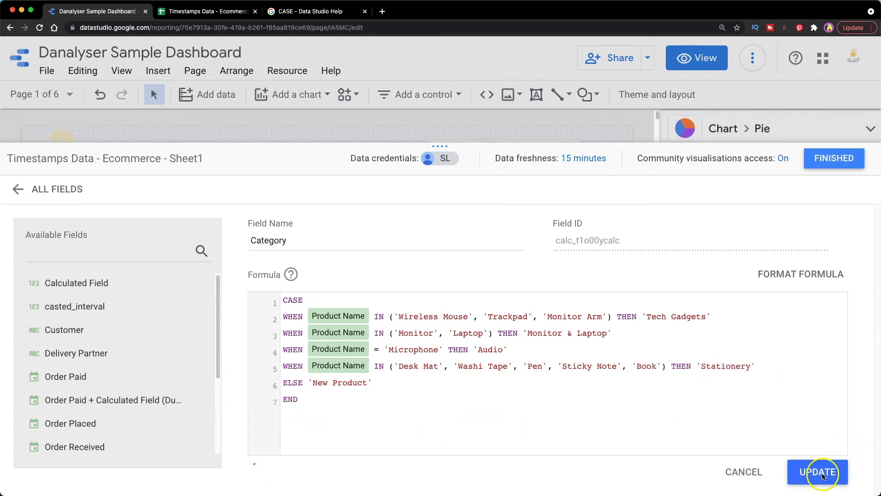
click(835, 161)
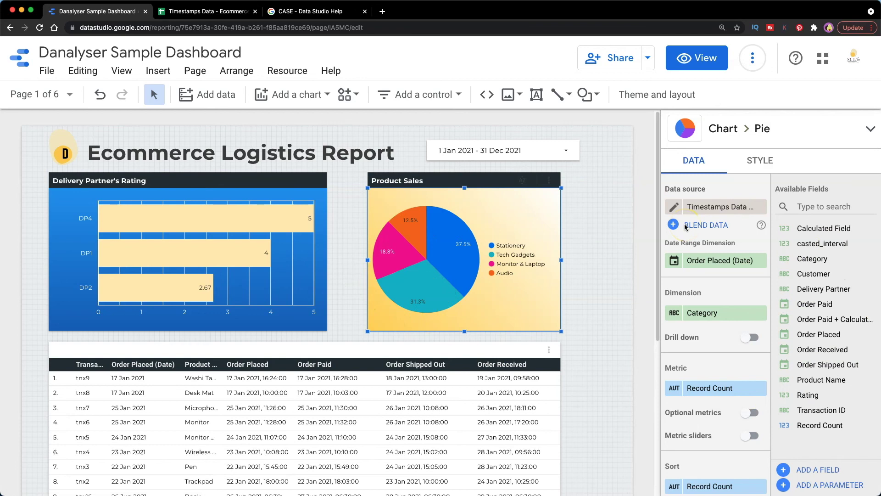
- Open the Data Studio Help article on CASE and scroll through its syntax and parameters
click(394, 206)
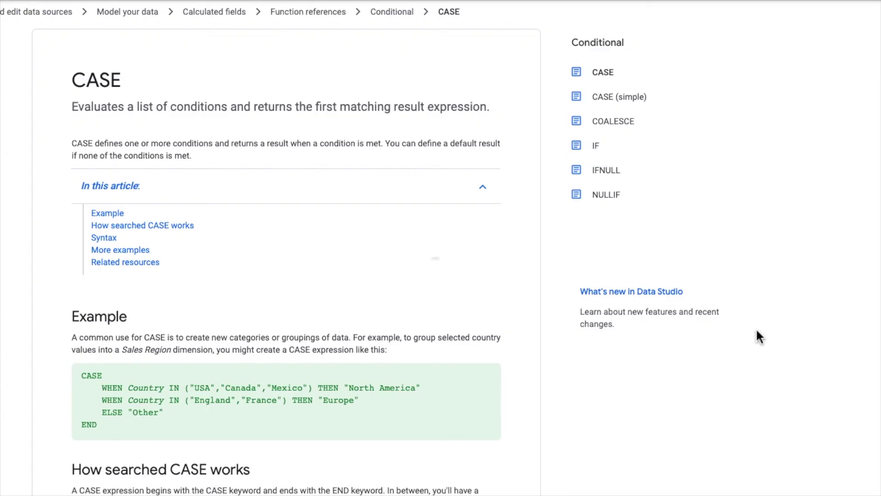
scroll(757, 331, down, 2)
scroll(756, 328, down, 8)
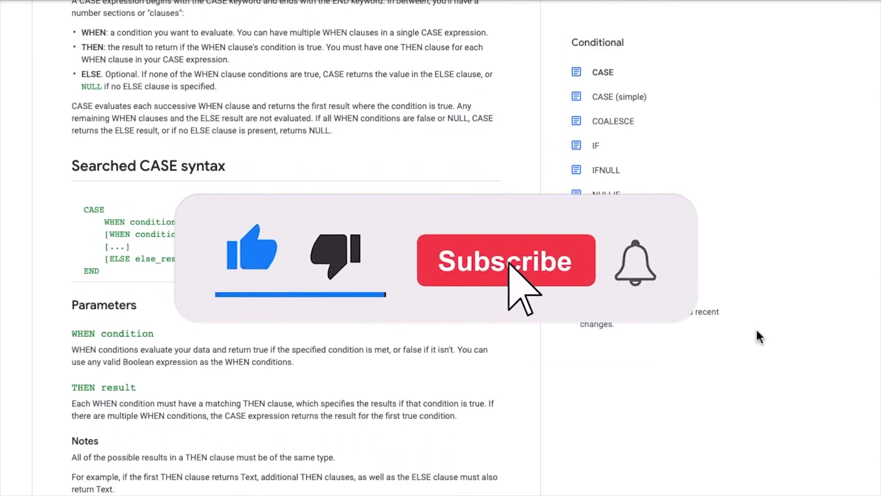
scroll(756, 328, down, 6)
scroll(756, 328, down, 8)
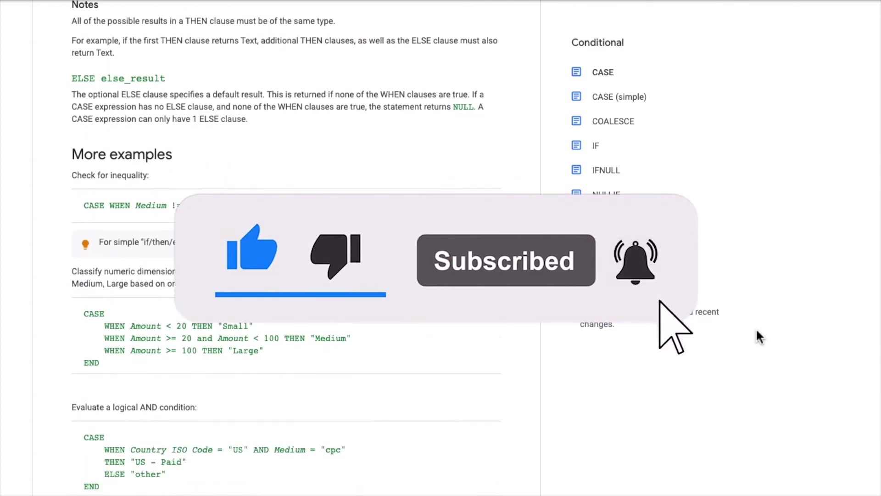
scroll(756, 328, down, 2)
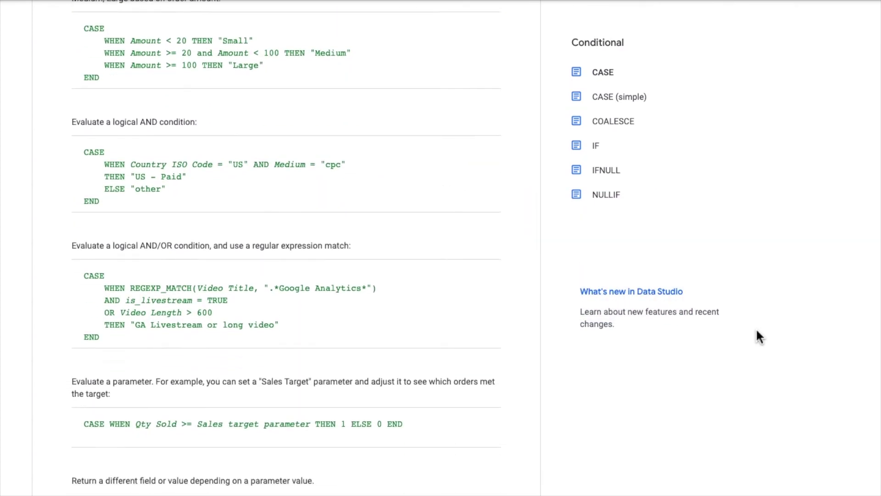